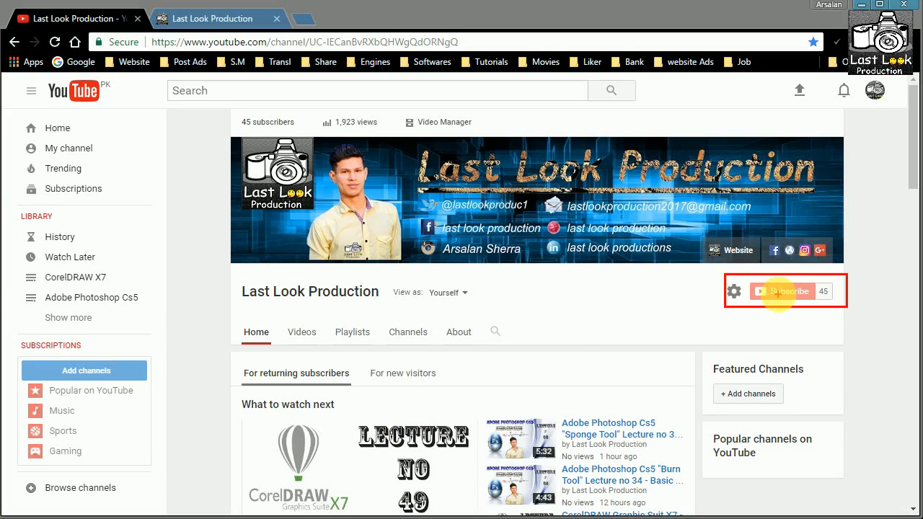
# Look through the Last Look Production YouTube channel page, including its created playlists and popular uploads.
pyautogui.moveTo(763, 262)
pyautogui.mouseDown()
pyautogui.moveTo(811, 265)
pyautogui.moveTo(851, 239)
pyautogui.mouseUp()
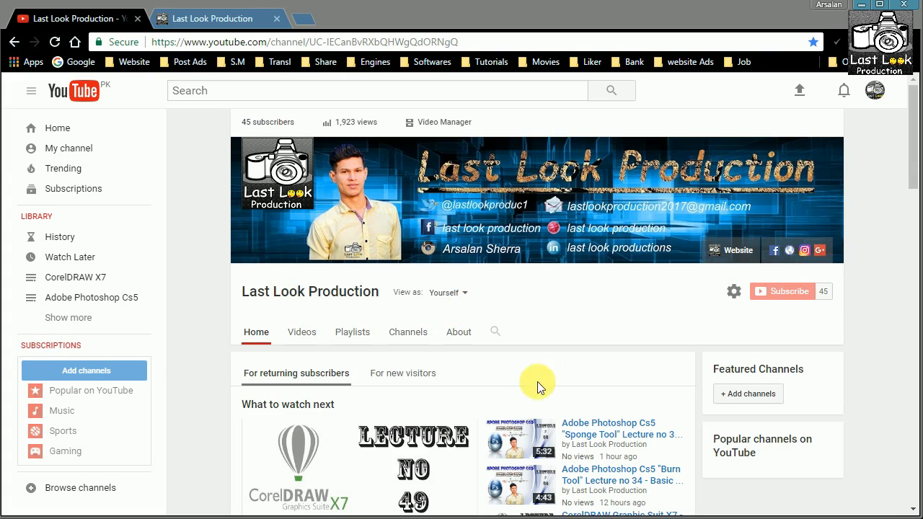
pyautogui.scroll(-4, 209, 333)
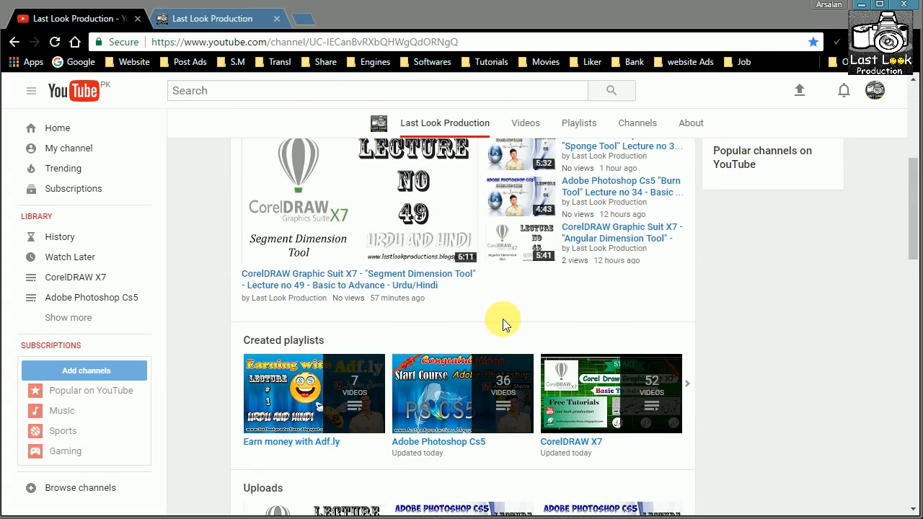
pyautogui.scroll(-10, 216, 329)
pyautogui.scroll(-2, 221, 331)
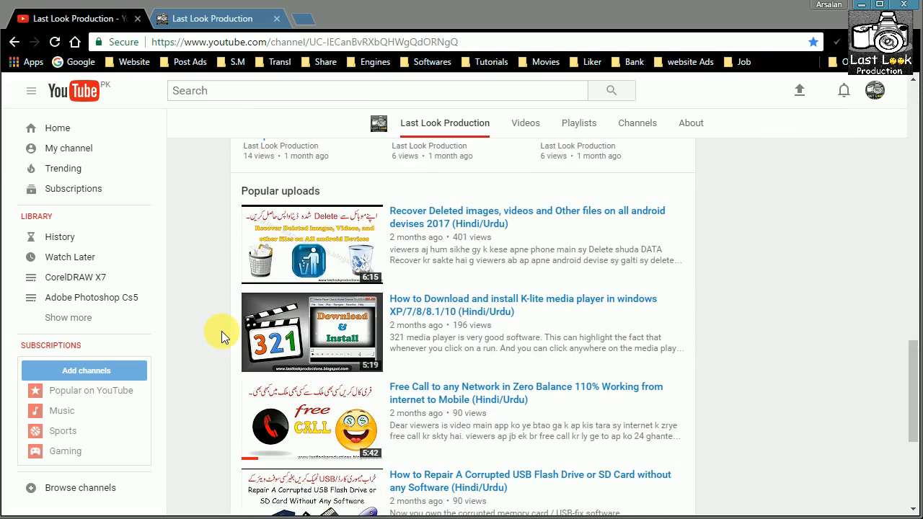
pyautogui.scroll(15, 222, 333)
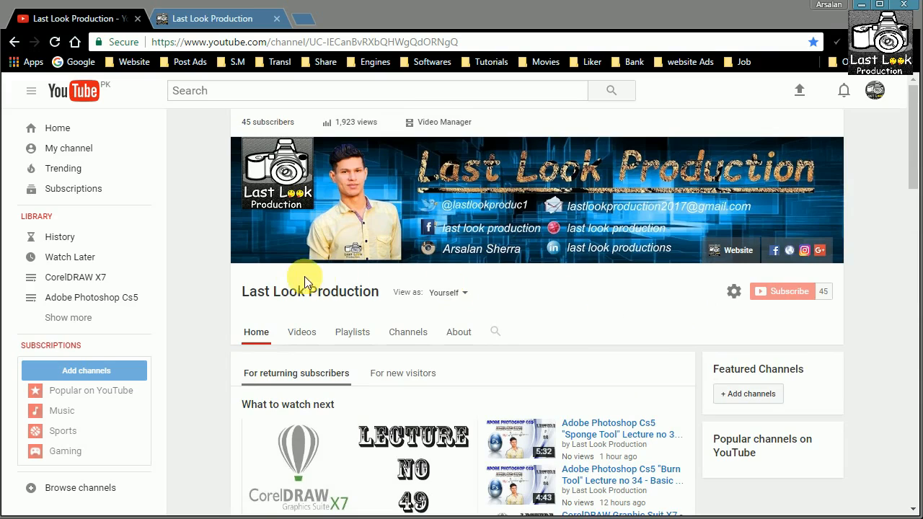
# Switch to the Last Look Production blog and examine its Softwares categories, recent lecture posts and footer.
pyautogui.click(198, 23)
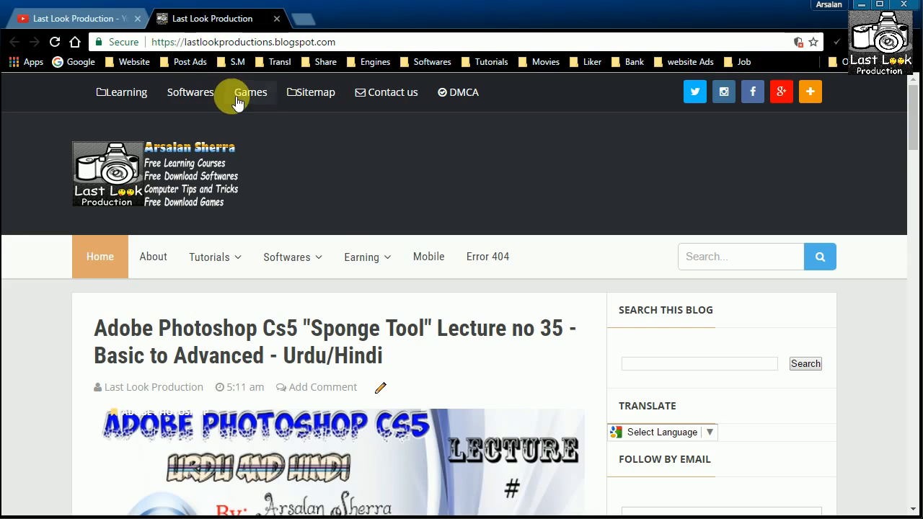
pyautogui.moveTo(318, 265)
pyautogui.scroll(-2, 318, 265)
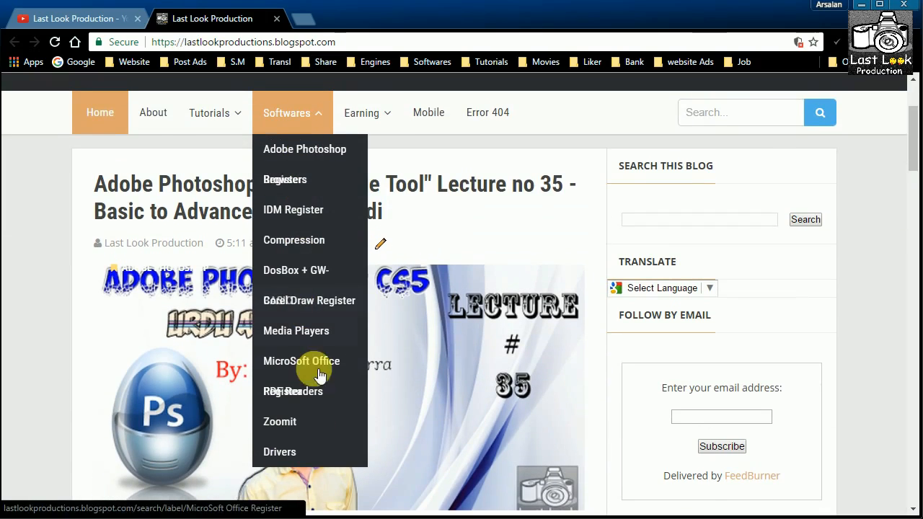
pyautogui.scroll(2, 307, 199)
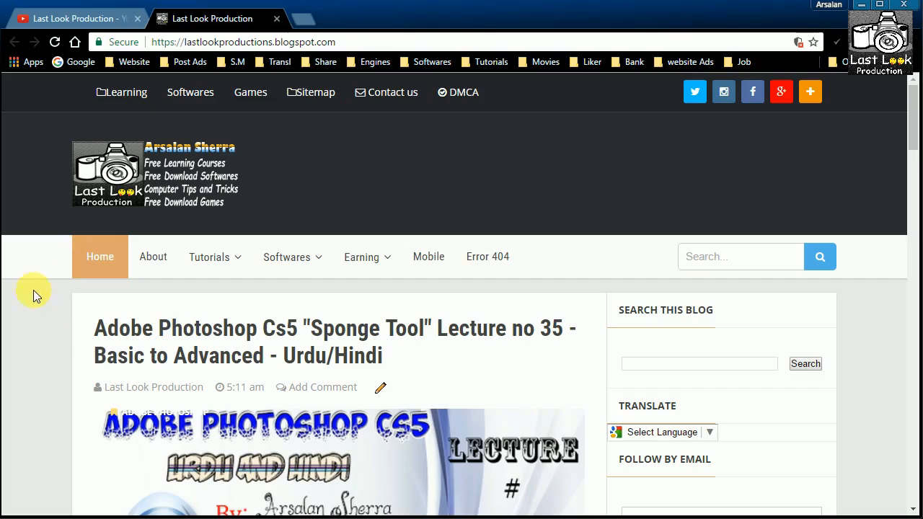
pyautogui.scroll(-20, 78, 332)
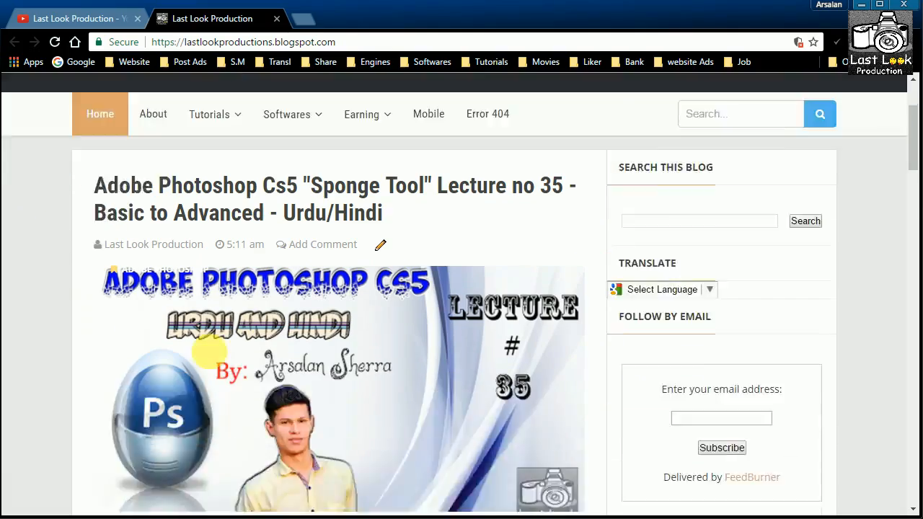
pyautogui.scroll(-5, 78, 332)
pyautogui.scroll(9, 78, 332)
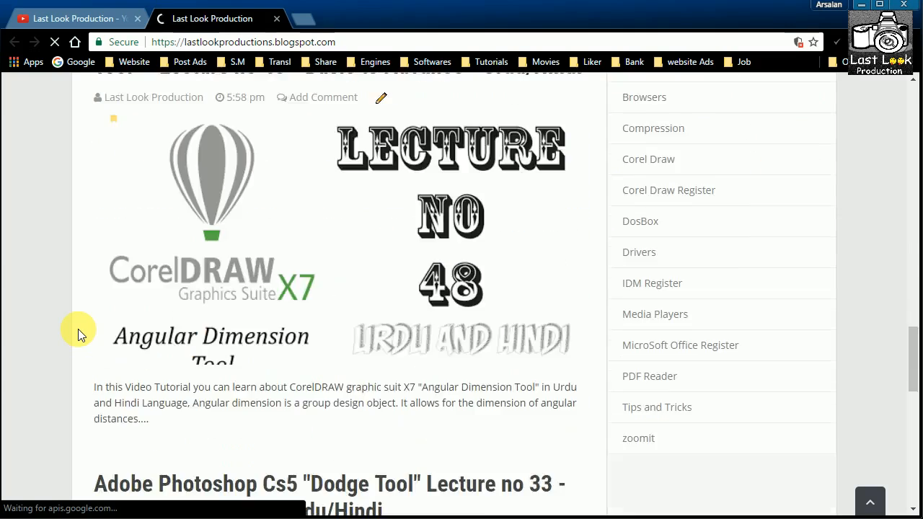
pyautogui.scroll(-10, 78, 333)
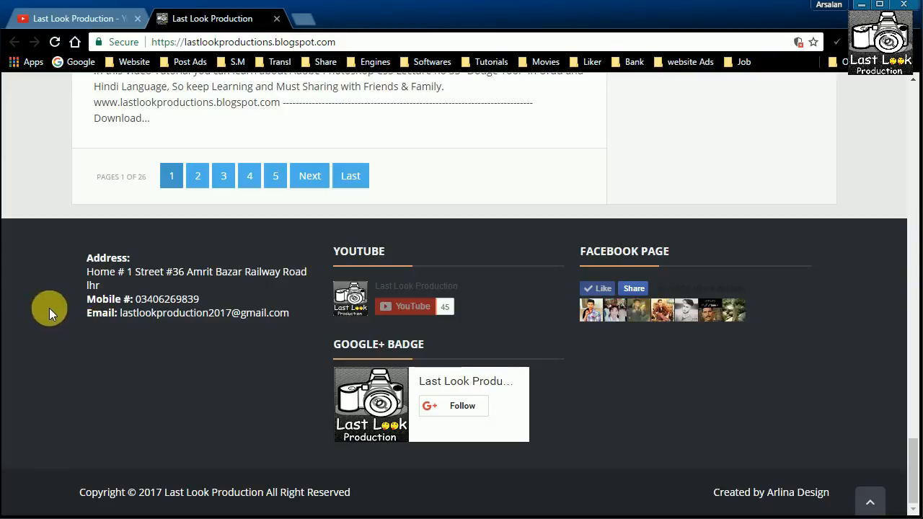
pyautogui.scroll(6, 46, 308)
pyautogui.scroll(5, 44, 308)
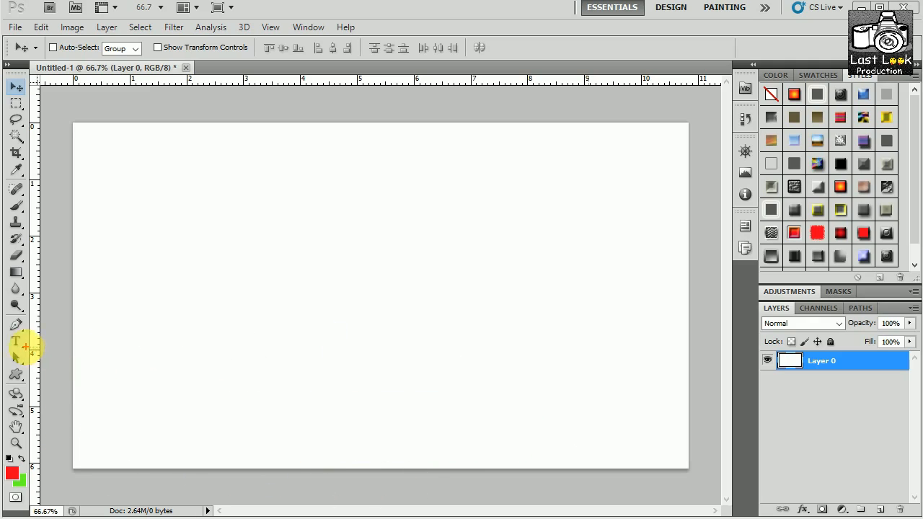
pyautogui.moveTo(32, 324); pyautogui.dragTo(151, 329)
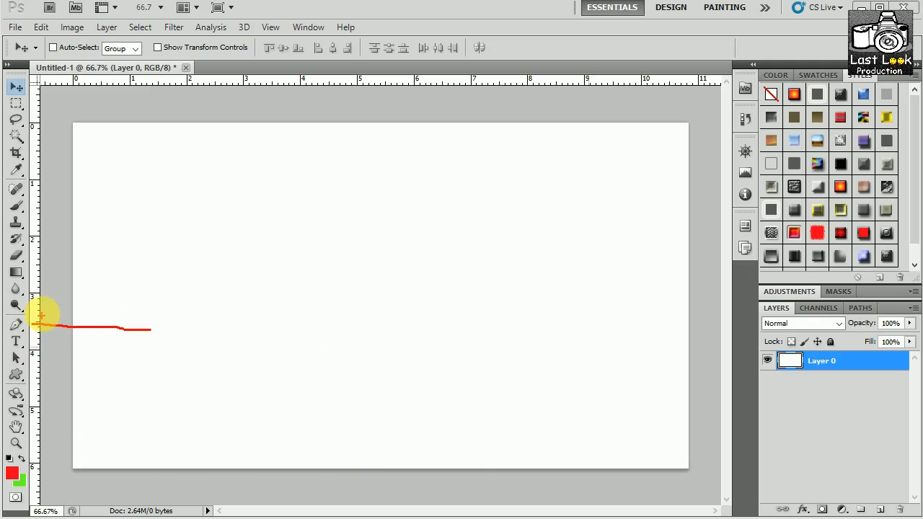
pyautogui.moveTo(28, 322); pyautogui.dragTo(50, 334)
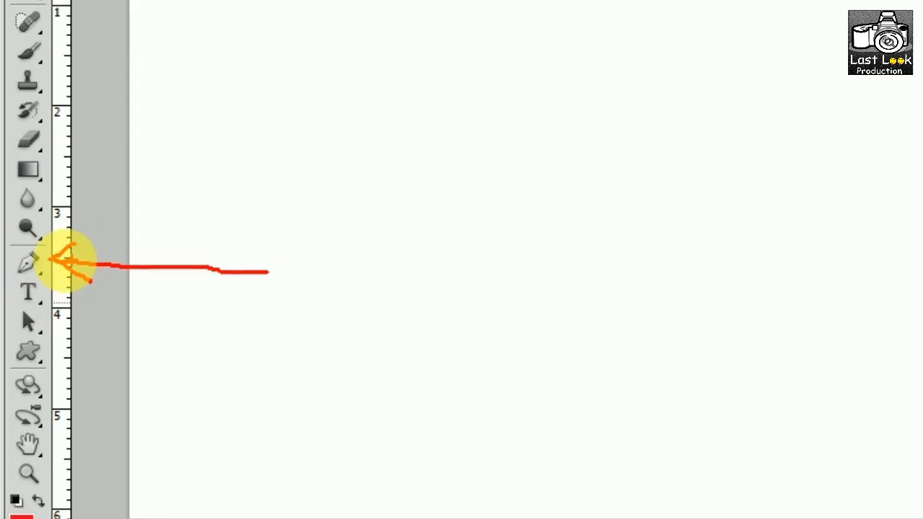
pyautogui.press('Escape')
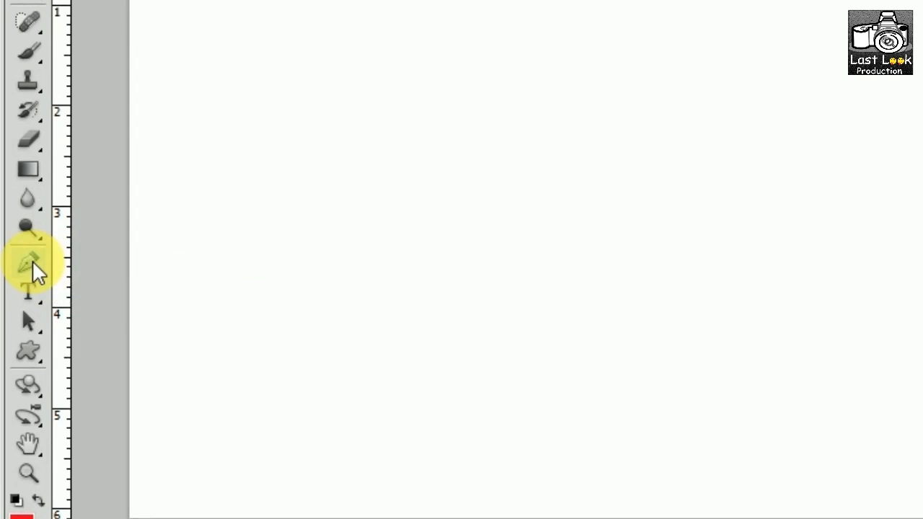
# Try out the regular Pen and Freeform Pen tools, ending with the Freeform Pen tool selected.
pyautogui.click(33, 261)
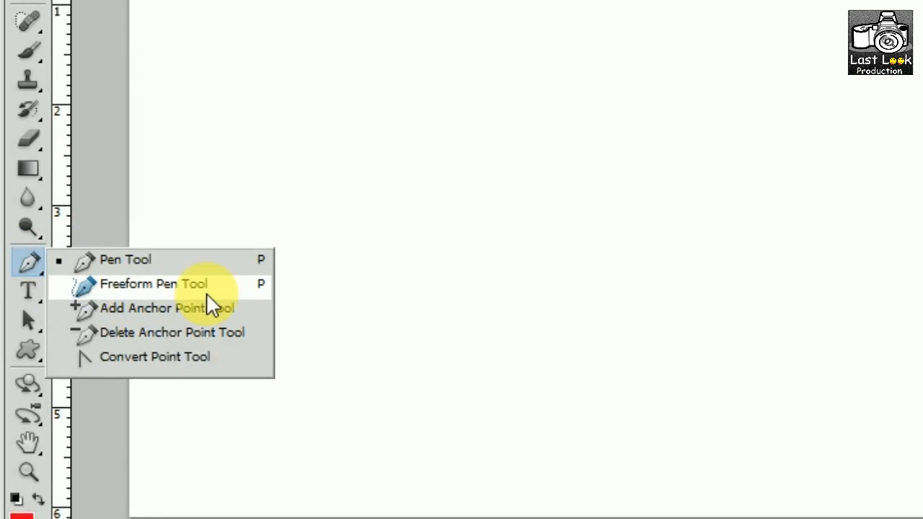
pyautogui.click(150, 287)
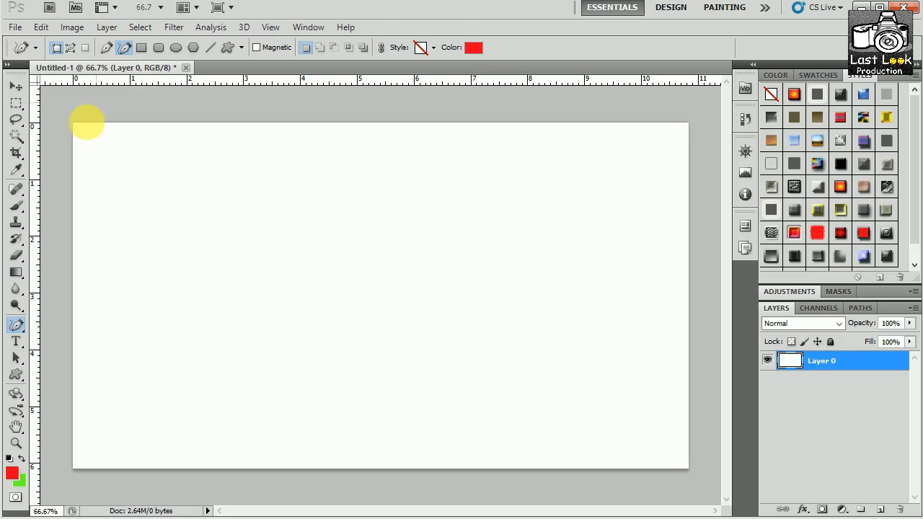
pyautogui.click(23, 321)
pyautogui.click(58, 328)
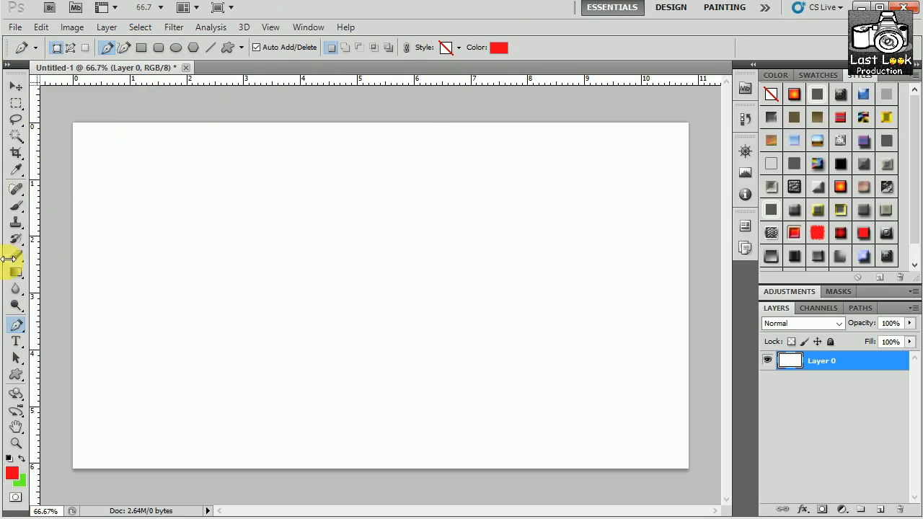
pyautogui.click(17, 330)
pyautogui.click(46, 337)
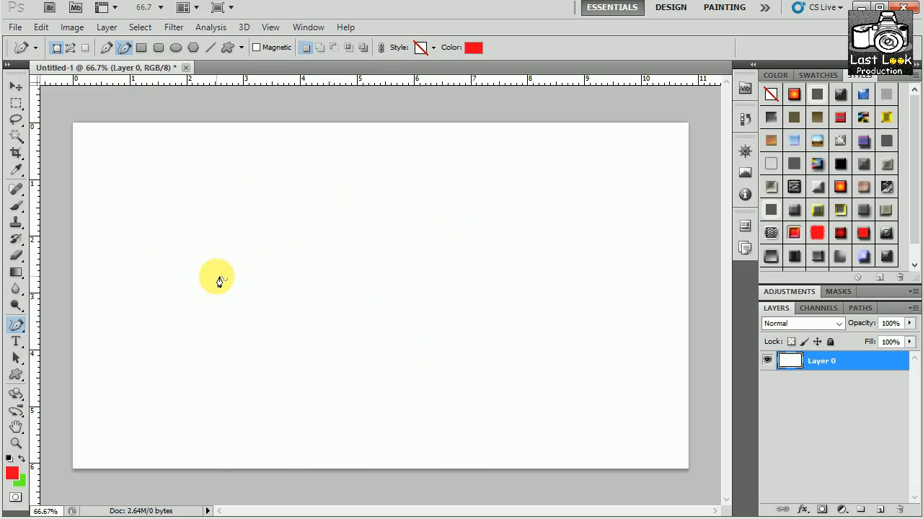
# Draw a large rounded closed shape left of the canvas centre with the Freeform Pen and recolor it to white (ffffff).
pyautogui.moveTo(365, 190)
pyautogui.mouseDown()
pyautogui.moveTo(212, 217)
pyautogui.moveTo(205, 275)
pyautogui.moveTo(297, 352)
pyautogui.moveTo(399, 290)
pyautogui.moveTo(366, 191)
pyautogui.mouseUp()
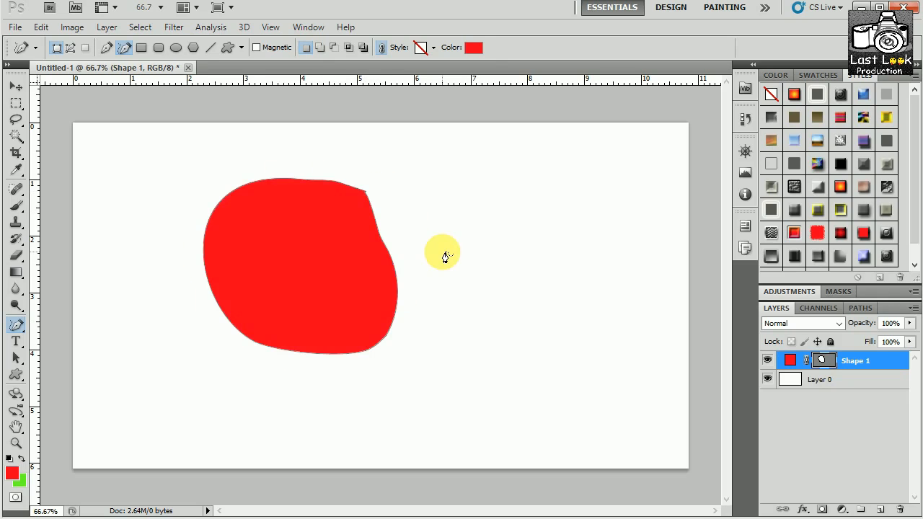
pyautogui.click(472, 47)
pyautogui.moveTo(248, 175); pyautogui.dragTo(214, 146)
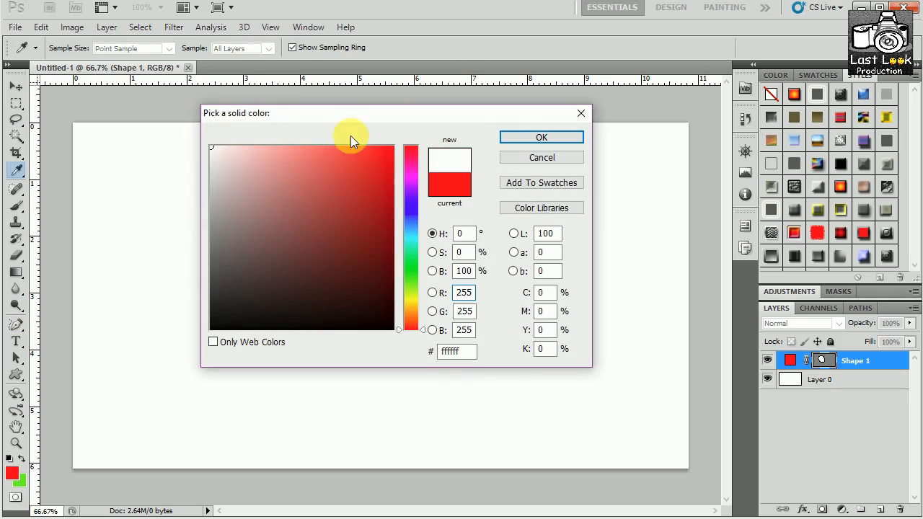
pyautogui.click(537, 137)
# Draw several freeform open curves across the canvas, each as its own white shape layer.
pyautogui.moveTo(545, 171)
pyautogui.mouseDown()
pyautogui.moveTo(391, 276)
pyautogui.moveTo(271, 342)
pyautogui.mouseUp()
pyautogui.moveTo(277, 187); pyautogui.dragTo(406, 303)
pyautogui.moveTo(471, 338); pyautogui.dragTo(489, 377)
pyautogui.moveTo(221, 317)
pyautogui.mouseDown()
pyautogui.moveTo(252, 228)
pyautogui.moveTo(452, 326)
pyautogui.moveTo(501, 305)
pyautogui.mouseUp()
pyautogui.moveTo(514, 182)
pyautogui.mouseDown()
pyautogui.moveTo(389, 251)
pyautogui.moveTo(206, 298)
pyautogui.moveTo(155, 292)
pyautogui.mouseUp()
pyautogui.moveTo(193, 186)
pyautogui.mouseDown()
pyautogui.moveTo(300, 300)
pyautogui.moveTo(390, 273)
pyautogui.moveTo(498, 266)
pyautogui.mouseUp()
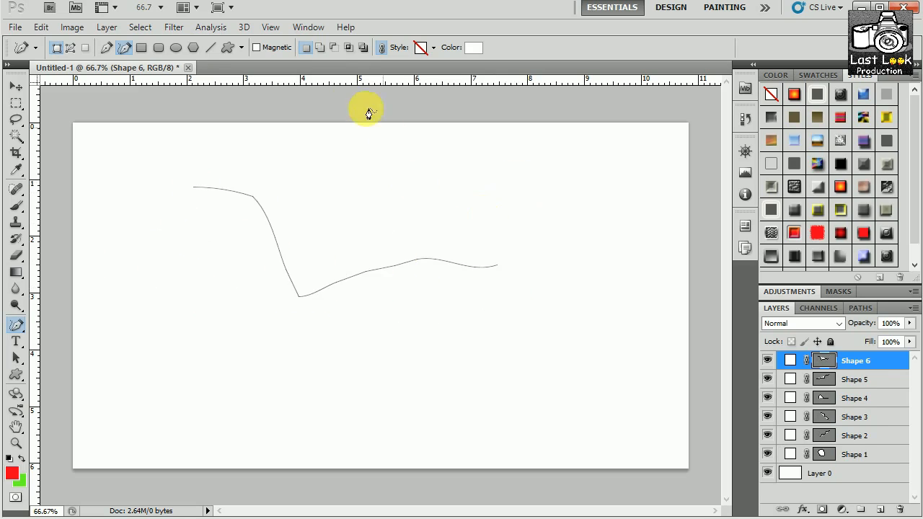
# Turn on adding to the shape area, and revert the document to its original Untitled-1 history snapshot.
pyautogui.click(321, 46)
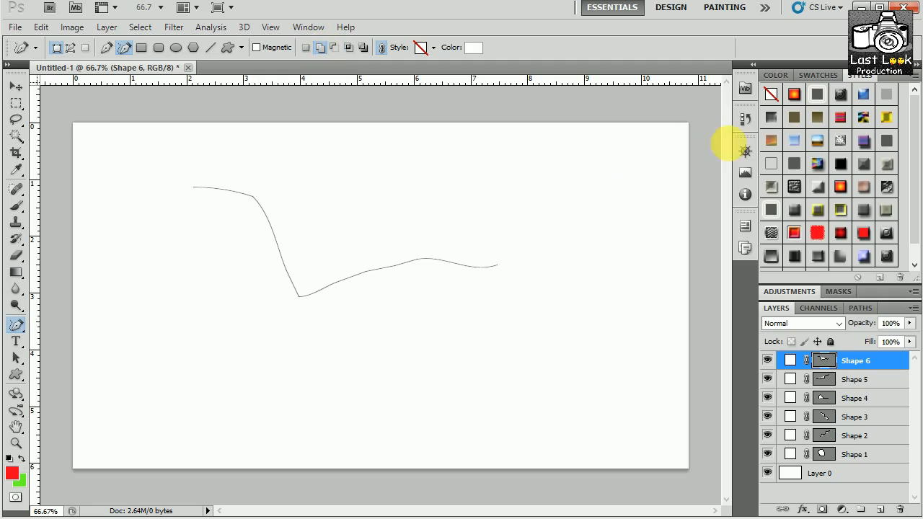
pyautogui.click(744, 121)
pyautogui.click(671, 130)
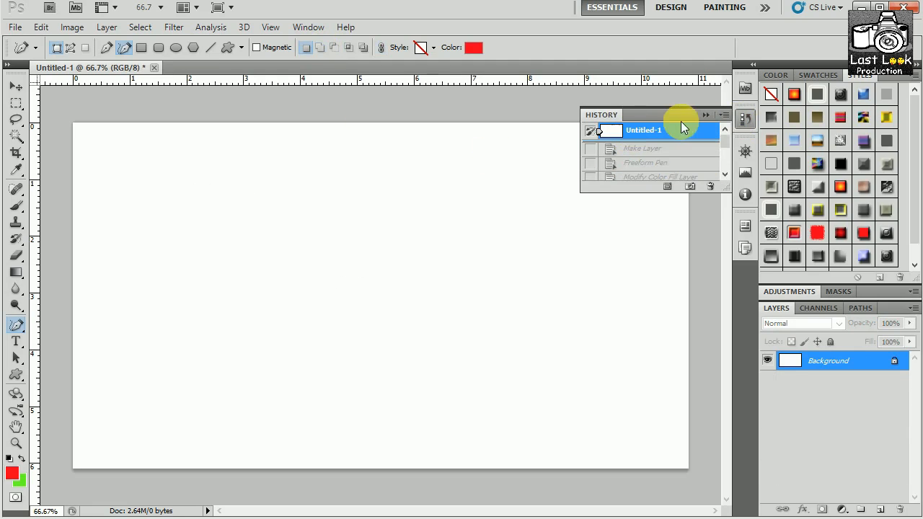
pyautogui.click(712, 114)
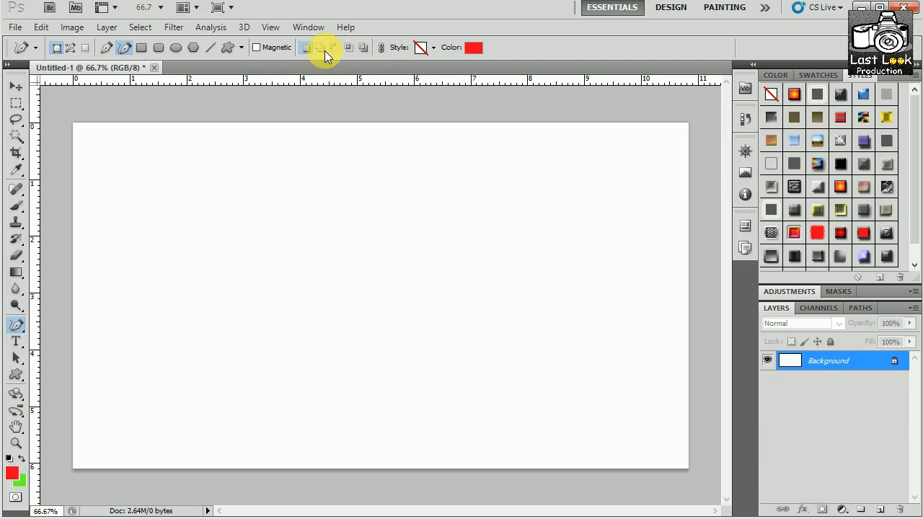
# Draw a short slanted Freeform Pen stroke near the top of the canvas and set the shape's color to fefefe.
pyautogui.rightClick(16, 325)
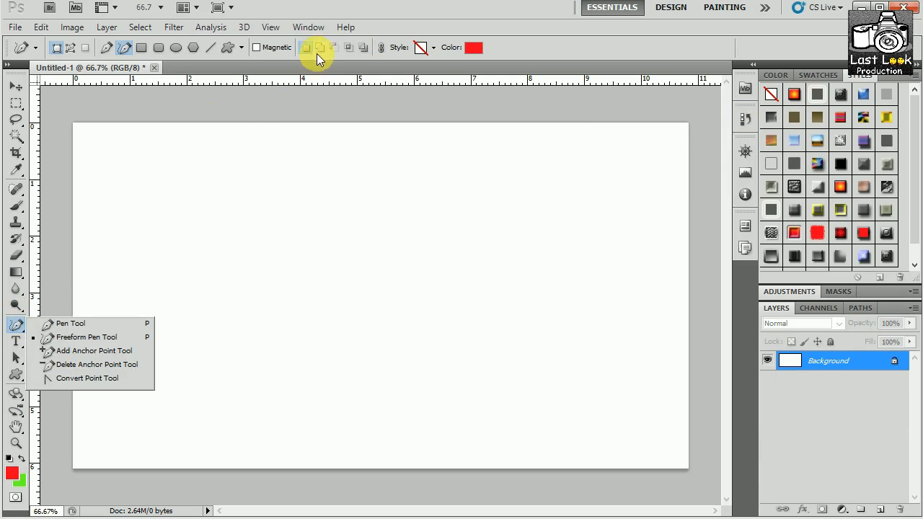
pyautogui.click(48, 337)
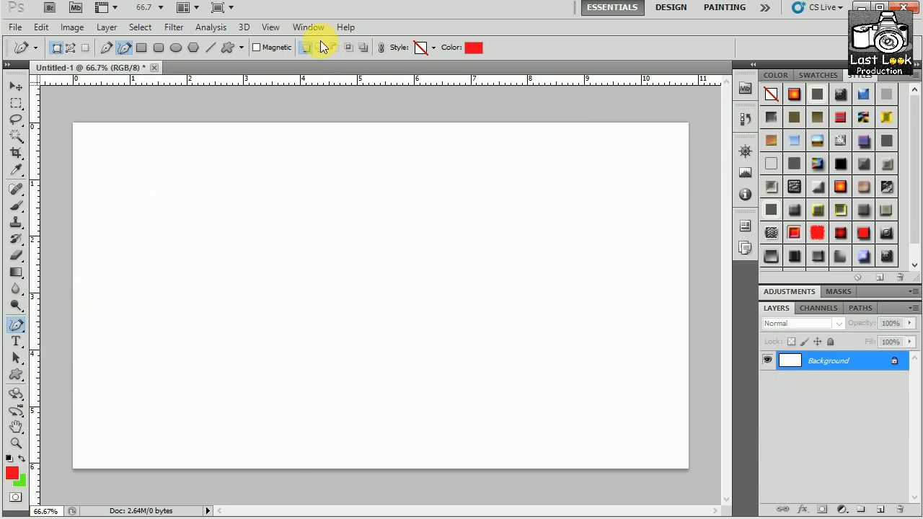
pyautogui.moveTo(232, 147)
pyautogui.mouseDown()
pyautogui.moveTo(328, 163)
pyautogui.moveTo(330, 172)
pyautogui.mouseUp()
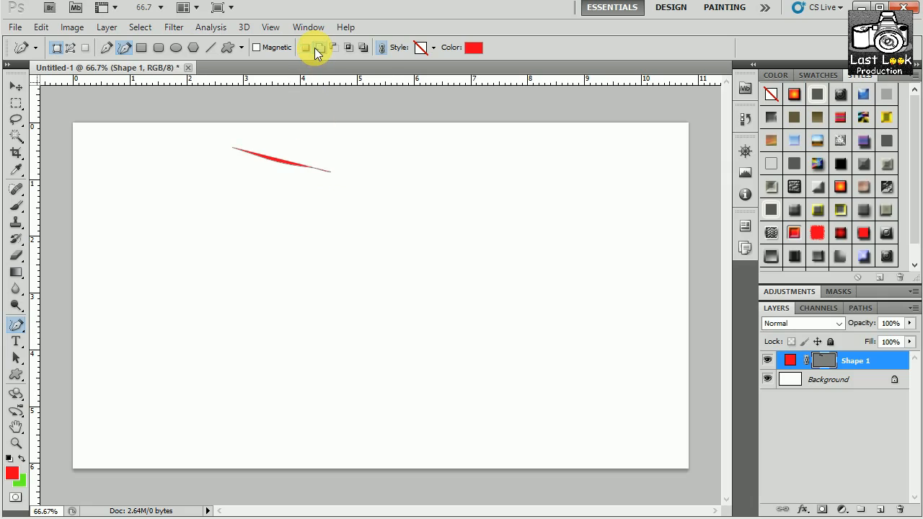
pyautogui.click(472, 47)
pyautogui.moveTo(216, 148); pyautogui.dragTo(137, 149)
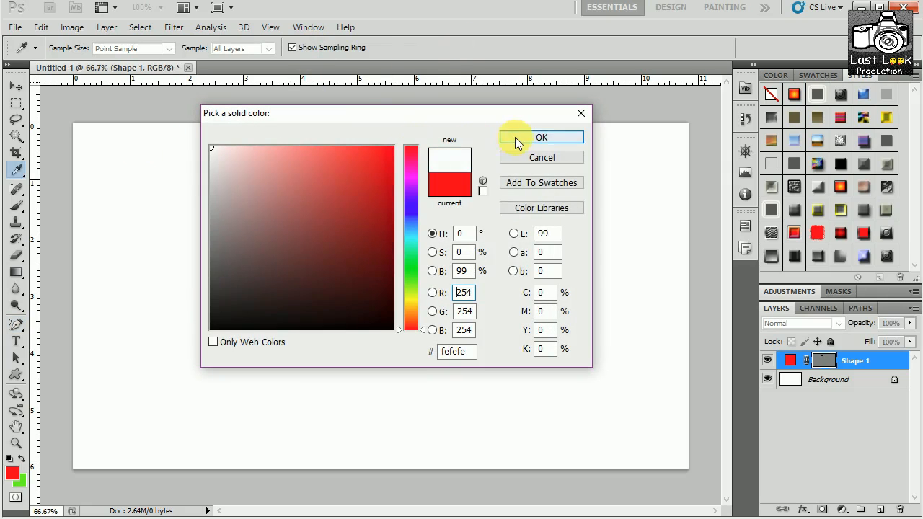
pyautogui.click(533, 136)
# Draw a face on the same shape layer with a rounded outline, two eyes, a triangular nose and a curved mouth.
pyautogui.moveTo(374, 233)
pyautogui.mouseDown()
pyautogui.moveTo(251, 236)
pyautogui.moveTo(219, 267)
pyautogui.moveTo(243, 357)
pyautogui.moveTo(309, 393)
pyautogui.moveTo(442, 386)
pyautogui.moveTo(463, 321)
pyautogui.moveTo(374, 233)
pyautogui.mouseUp()
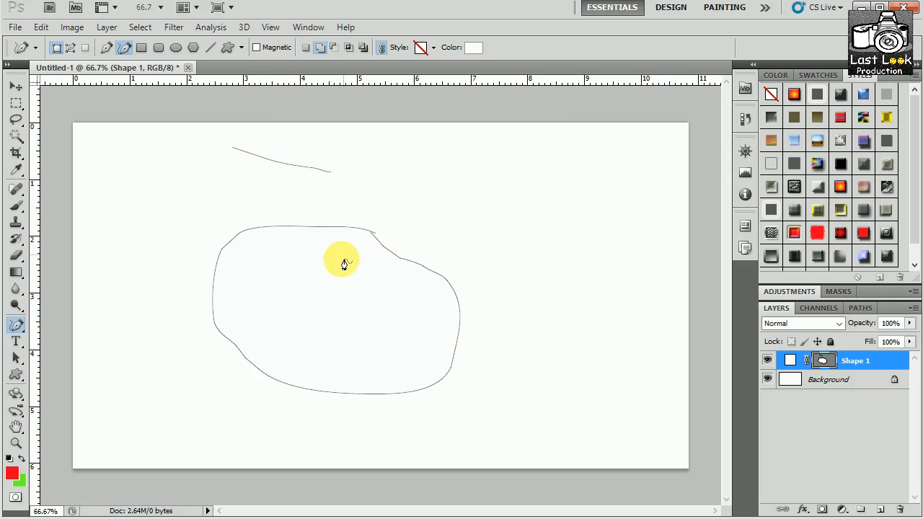
pyautogui.moveTo(279, 268)
pyautogui.mouseDown()
pyautogui.moveTo(265, 292)
pyautogui.moveTo(283, 293)
pyautogui.moveTo(274, 265)
pyautogui.mouseUp()
pyautogui.moveTo(375, 268)
pyautogui.mouseDown()
pyautogui.moveTo(358, 268)
pyautogui.moveTo(365, 292)
pyautogui.moveTo(389, 280)
pyautogui.moveTo(376, 269)
pyautogui.mouseUp()
pyautogui.moveTo(318, 297)
pyautogui.mouseDown()
pyautogui.moveTo(306, 324)
pyautogui.moveTo(334, 325)
pyautogui.moveTo(319, 296)
pyautogui.mouseUp()
pyautogui.moveTo(283, 333)
pyautogui.mouseDown()
pyautogui.moveTo(322, 359)
pyautogui.moveTo(367, 324)
pyautogui.mouseUp()
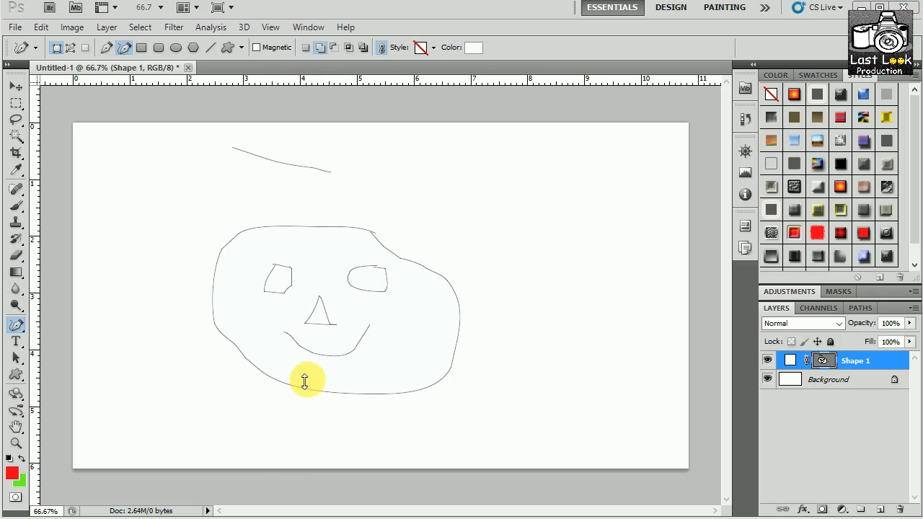
# Add several long wavy freeform curves over and around the face on the same shape layer.
pyautogui.moveTo(98, 241)
pyautogui.mouseDown()
pyautogui.moveTo(141, 204)
pyautogui.moveTo(194, 214)
pyautogui.moveTo(397, 208)
pyautogui.moveTo(371, 188)
pyautogui.moveTo(425, 255)
pyautogui.moveTo(557, 222)
pyautogui.mouseUp()
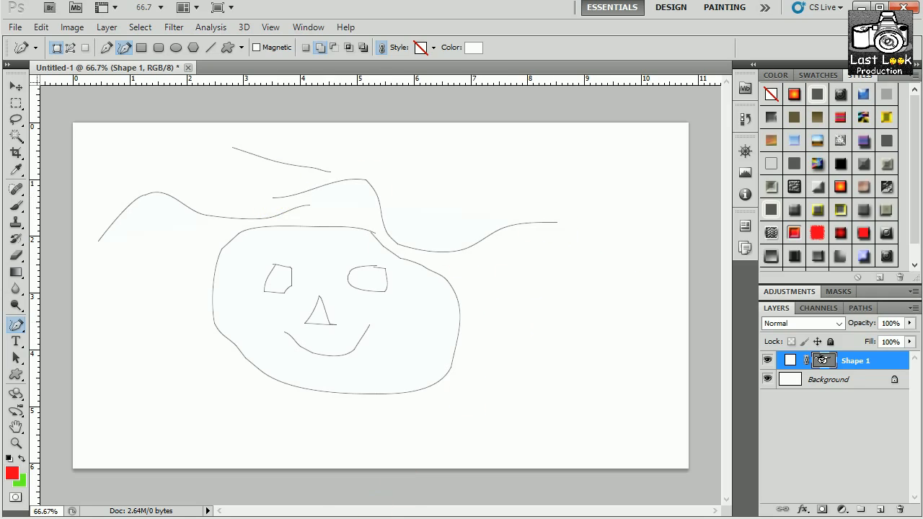
pyautogui.moveTo(524, 190); pyautogui.dragTo(600, 250)
pyautogui.moveTo(465, 276)
pyautogui.mouseDown()
pyautogui.moveTo(367, 276)
pyautogui.moveTo(261, 325)
pyautogui.moveTo(135, 315)
pyautogui.mouseUp()
pyautogui.moveTo(190, 245)
pyautogui.mouseDown()
pyautogui.moveTo(430, 284)
pyautogui.moveTo(577, 312)
pyautogui.mouseUp()
pyautogui.moveTo(279, 397); pyautogui.dragTo(451, 353)
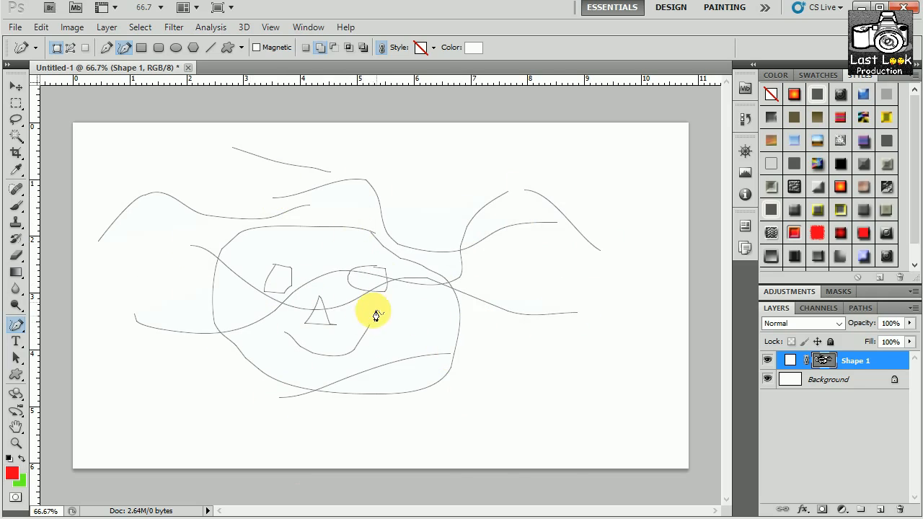
# Discard the face drawing by returning the document to its original history snapshot.
pyautogui.click(746, 119)
pyautogui.scroll(3, 639, 137)
pyautogui.click(678, 128)
pyautogui.click(704, 114)
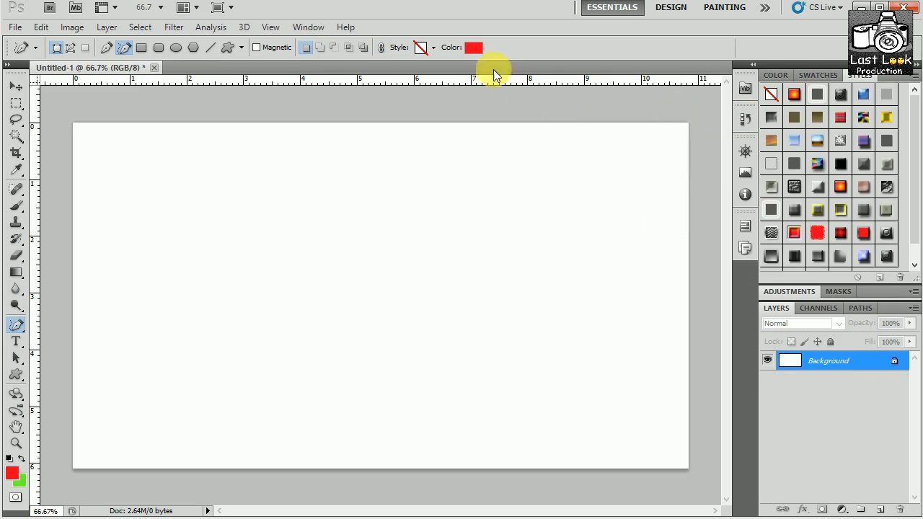
# Set the shape color to fefefe and draw a large rounded closed shape near the canvas centre with the Freeform Pen.
pyautogui.click(471, 51)
pyautogui.click(211, 147)
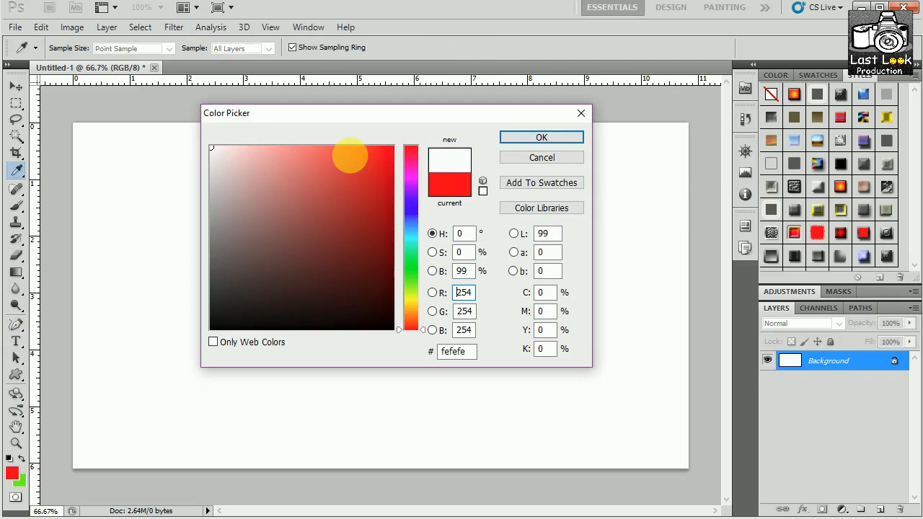
pyautogui.click(537, 138)
pyautogui.moveTo(247, 210)
pyautogui.mouseDown()
pyautogui.moveTo(466, 264)
pyautogui.moveTo(285, 322)
pyautogui.moveTo(251, 204)
pyautogui.mouseUp()
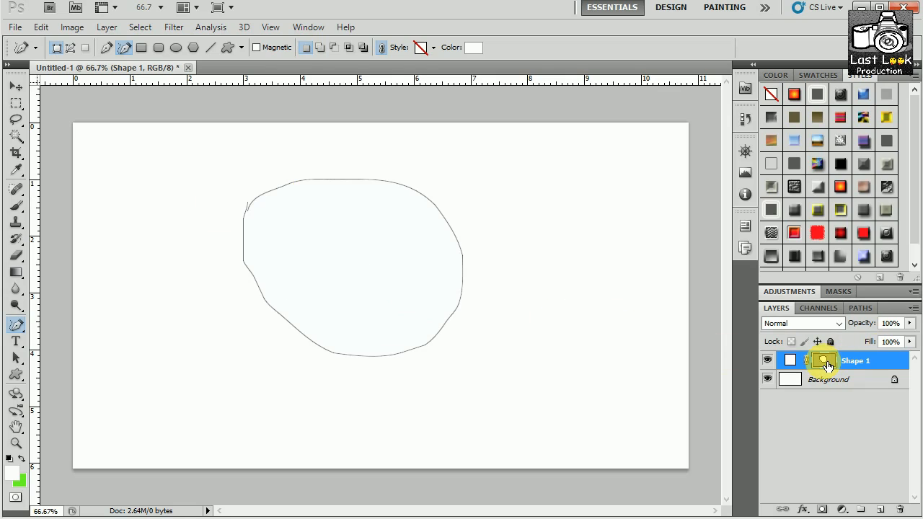
# Load the Shape 1 outline as a selection and fill it with the green background color on a new layer, leaving nothing selected.
pyautogui.press('ctrl')
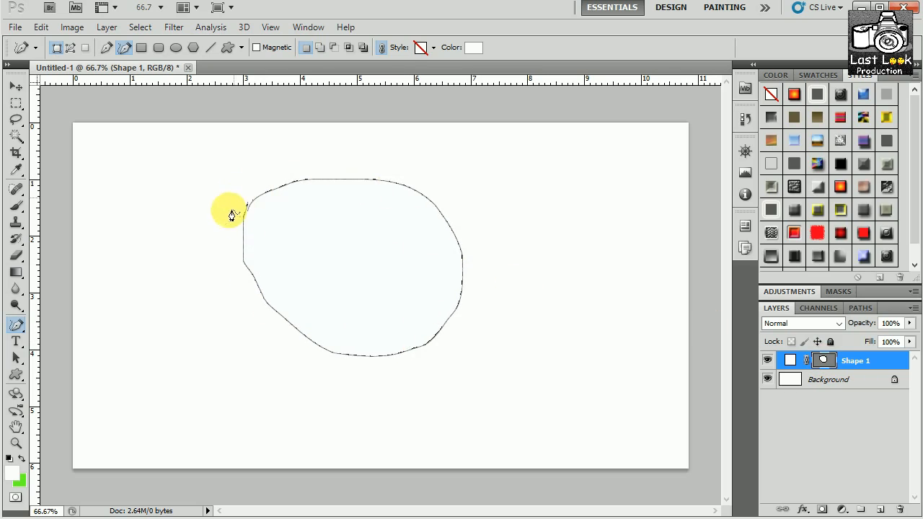
pyautogui.click(882, 511)
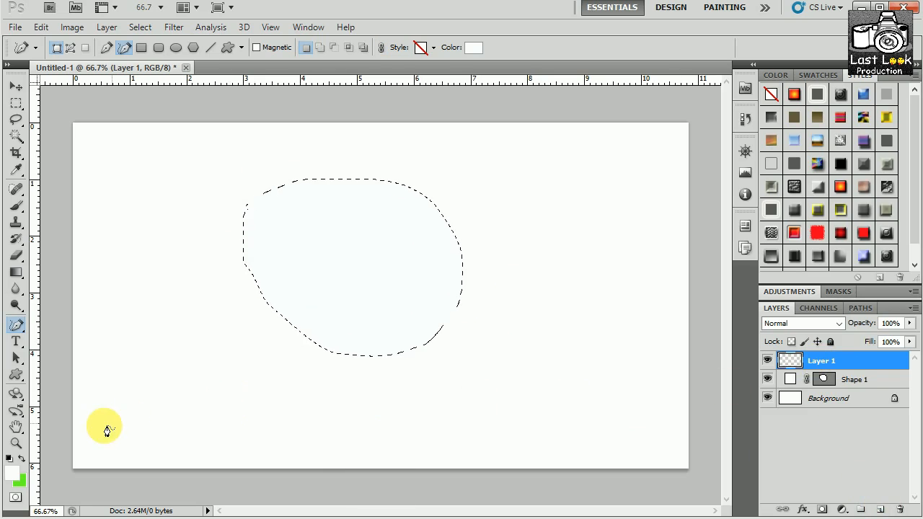
pyautogui.hotkey('ctrl', 'BackSpace')
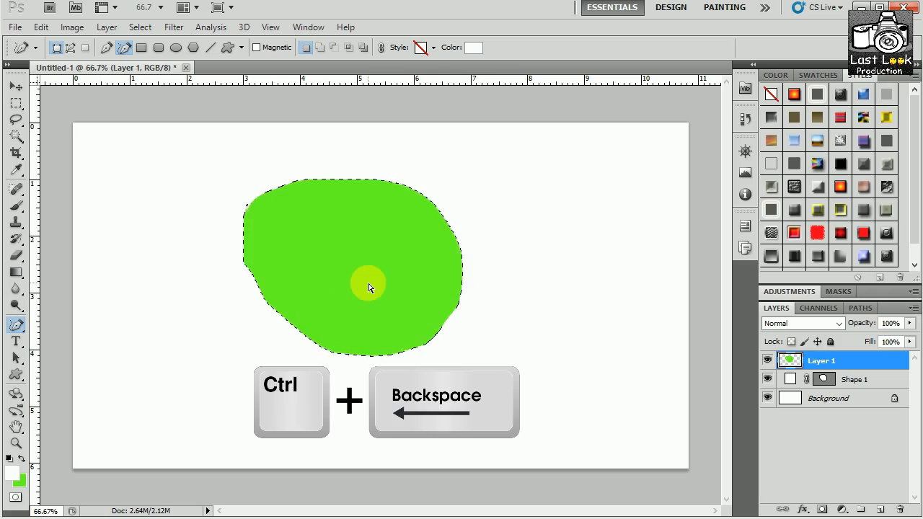
pyautogui.hotkey('ctrl', 'd')
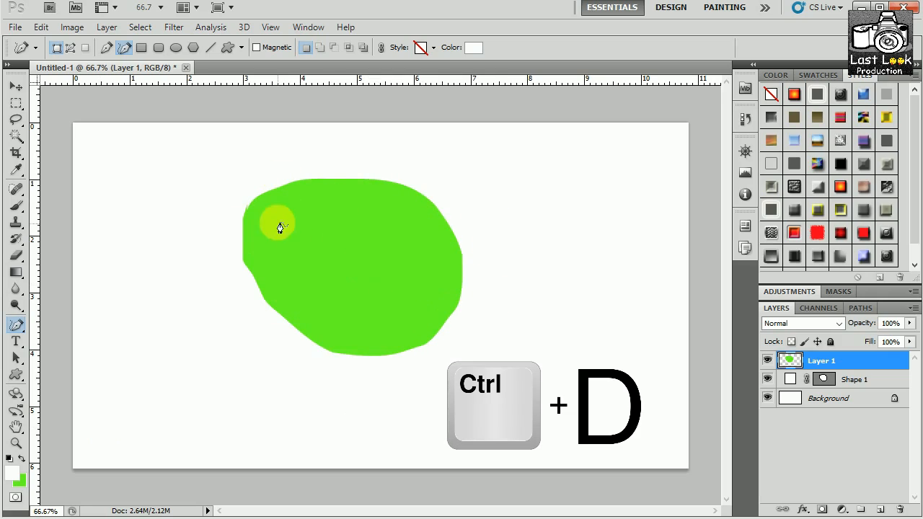
# Switch to the Move tool and minimize the Photoshop window to show the desktop.
pyautogui.click(15, 86)
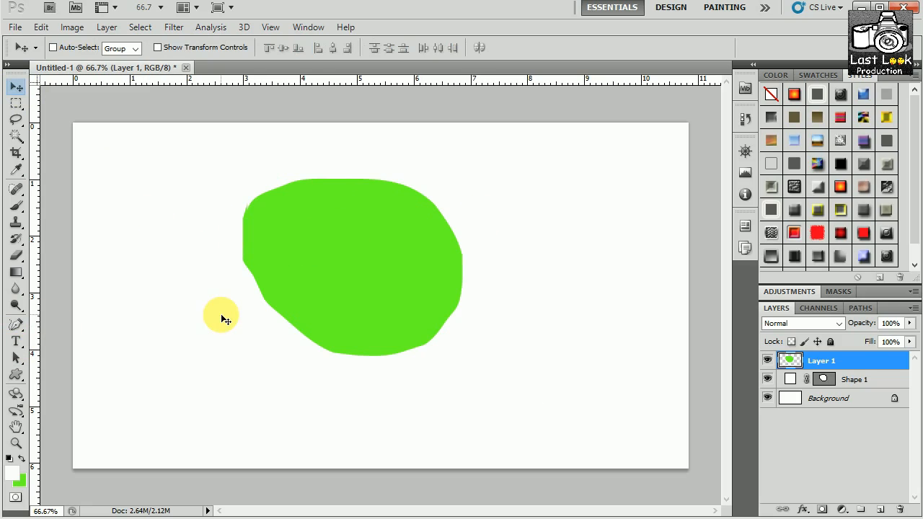
pyautogui.click(16, 325)
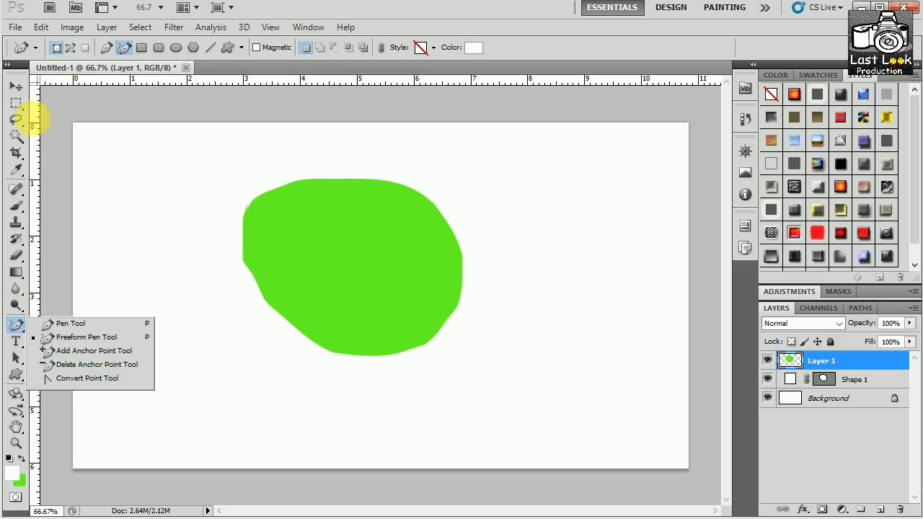
pyautogui.click(12, 88)
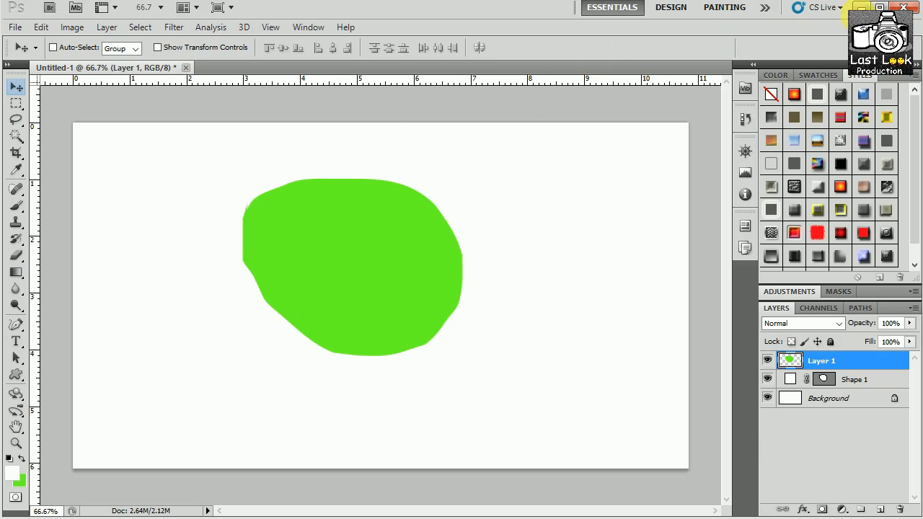
pyautogui.click(861, 7)
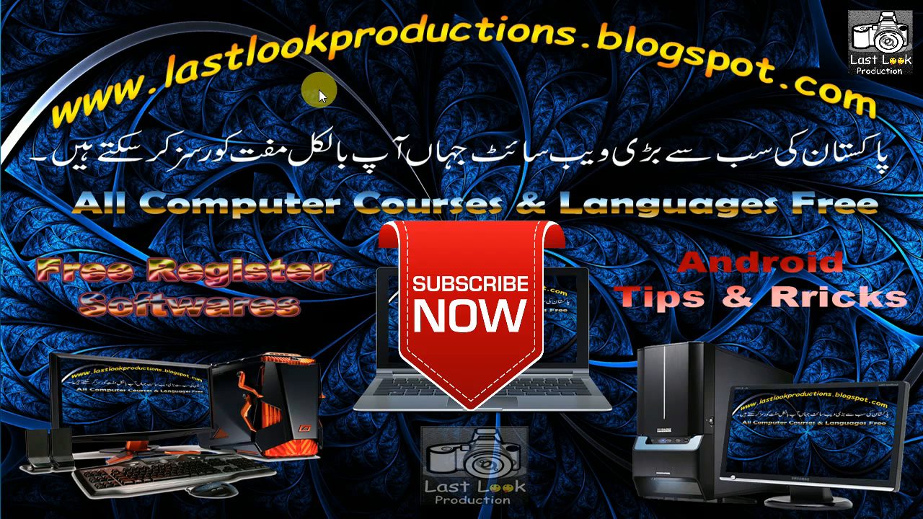